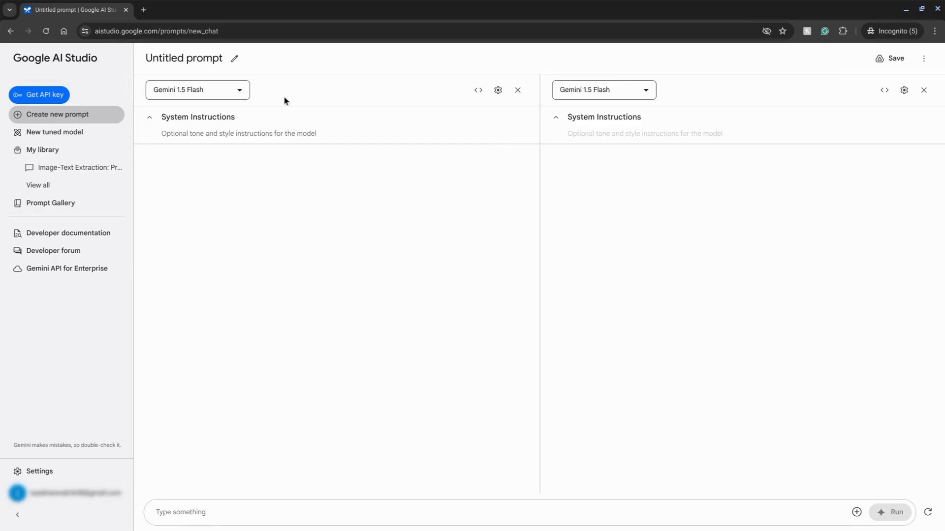
Step: Keep Gemini 1.5 Flash in the first comparison pane and set the second pane's model to Gemini 1.5 Pro
left_click(239, 95)
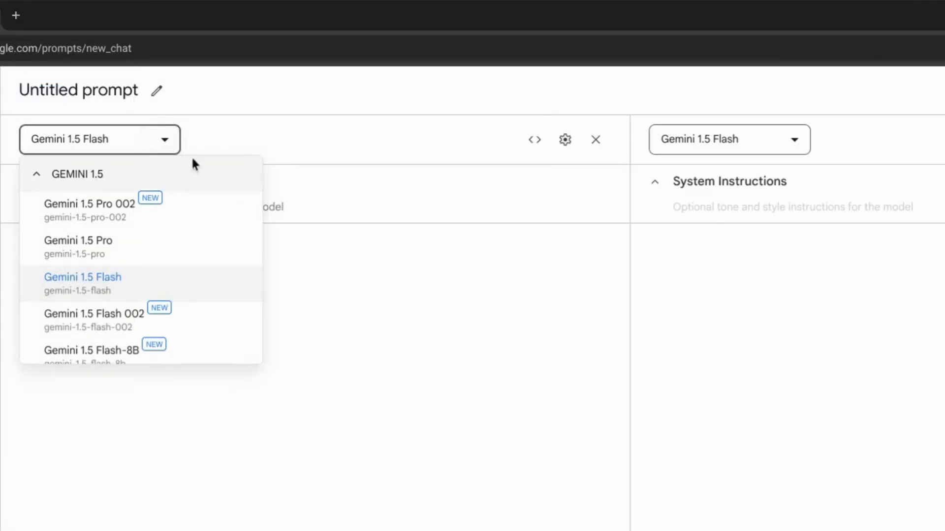
left_click(376, 85)
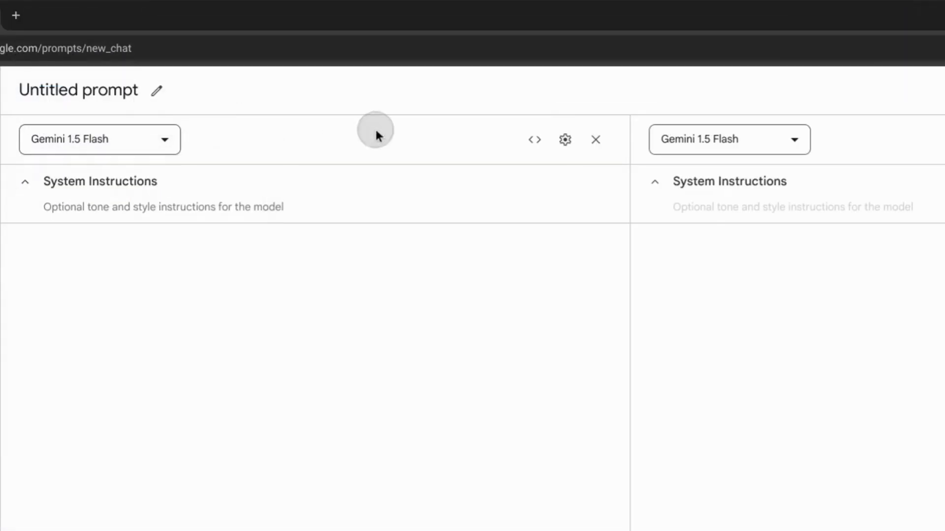
left_click(780, 148)
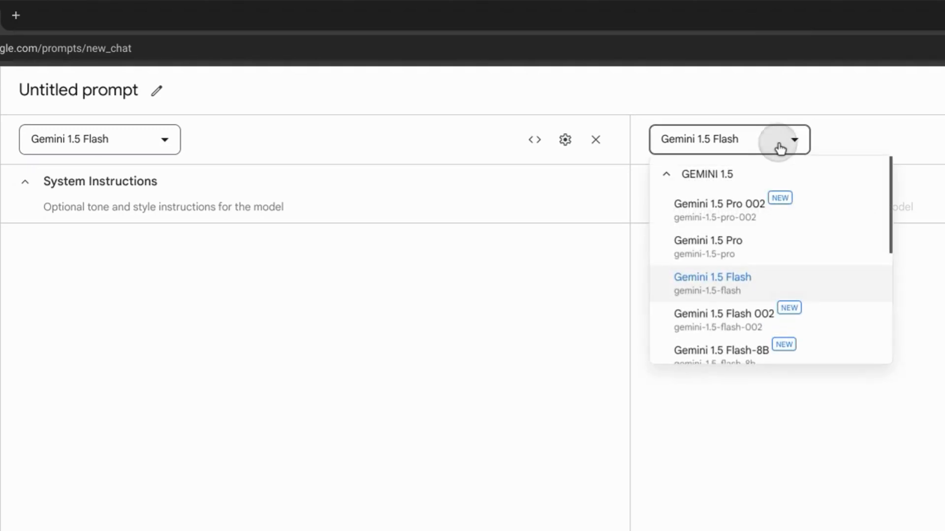
left_click(782, 249)
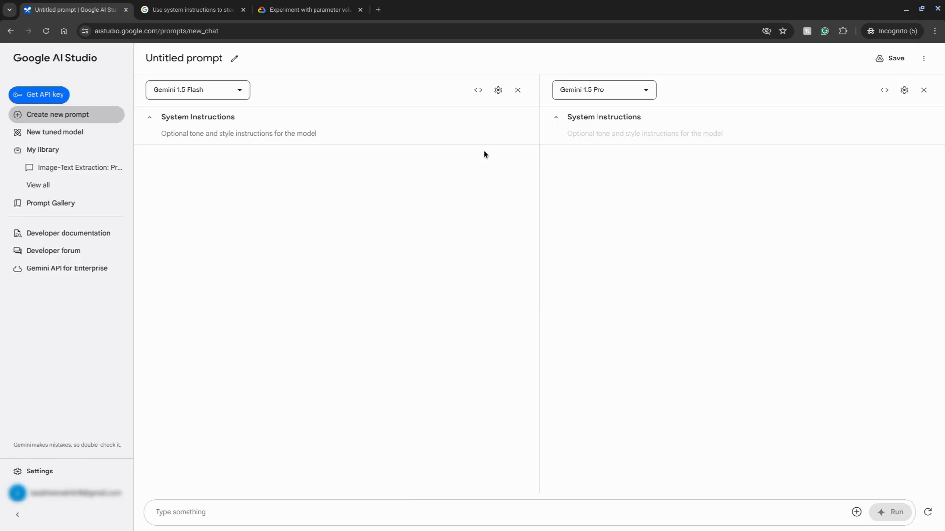
Step: Examine the run settings for Gemini 1.5 Flash, including temperature, tools, safety settings, output length and Top P
left_click(498, 92)
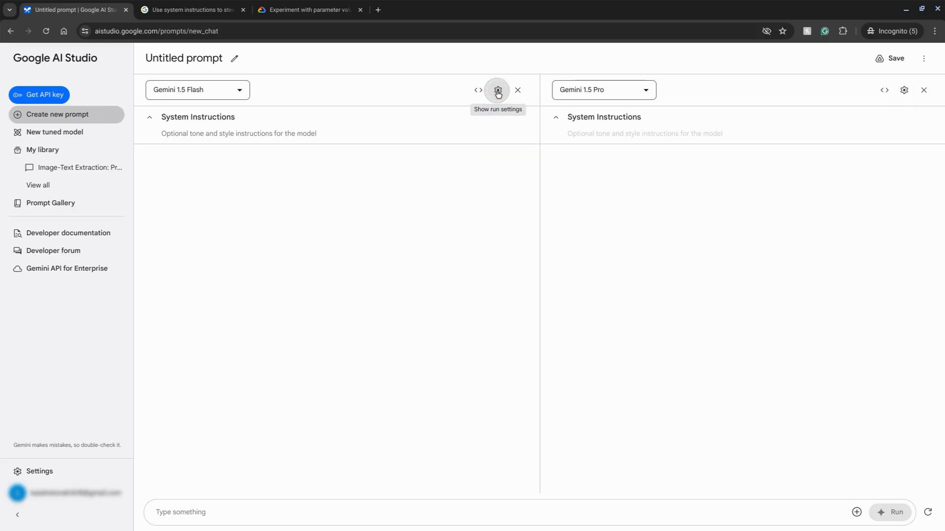
left_click(498, 91)
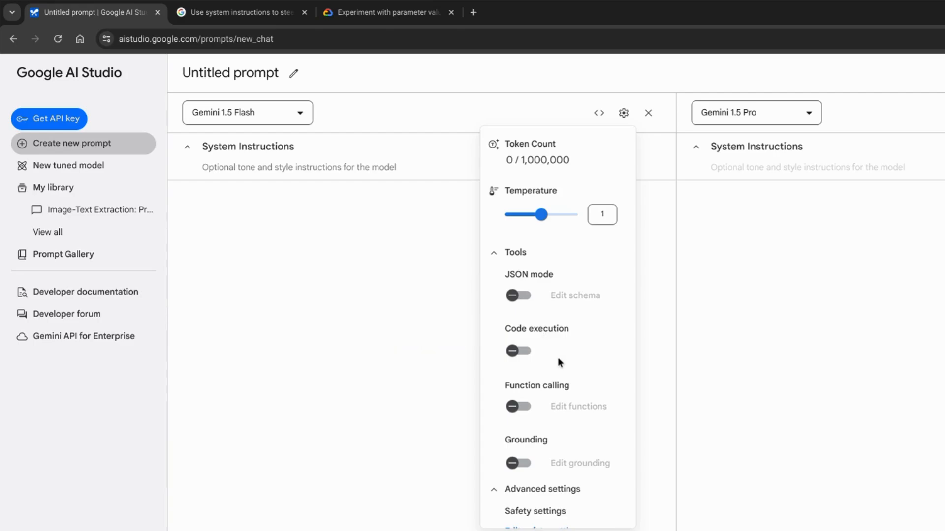
scroll(557, 357, "down", 2)
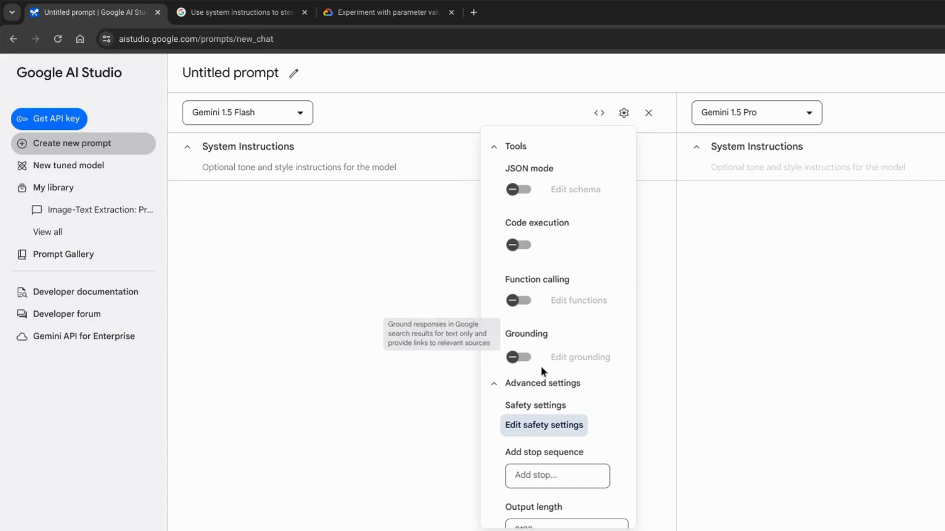
key("Return")
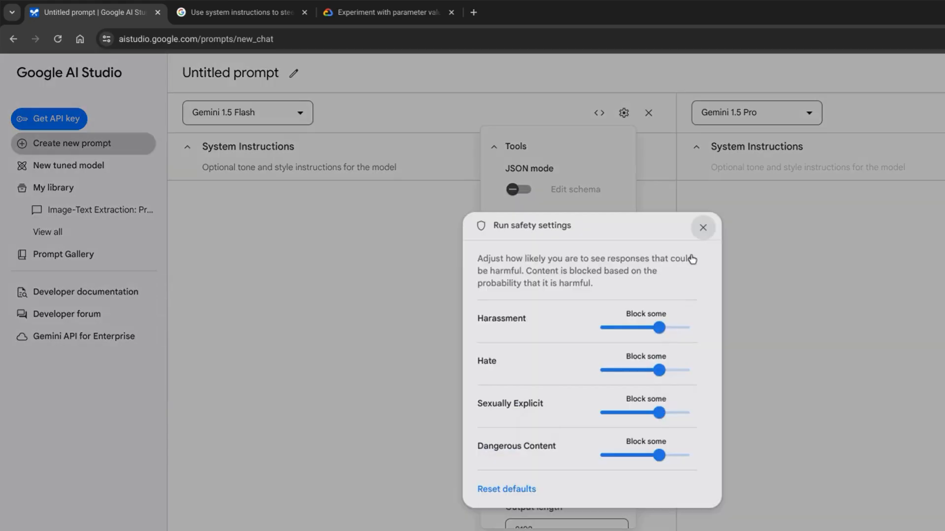
left_click(703, 228)
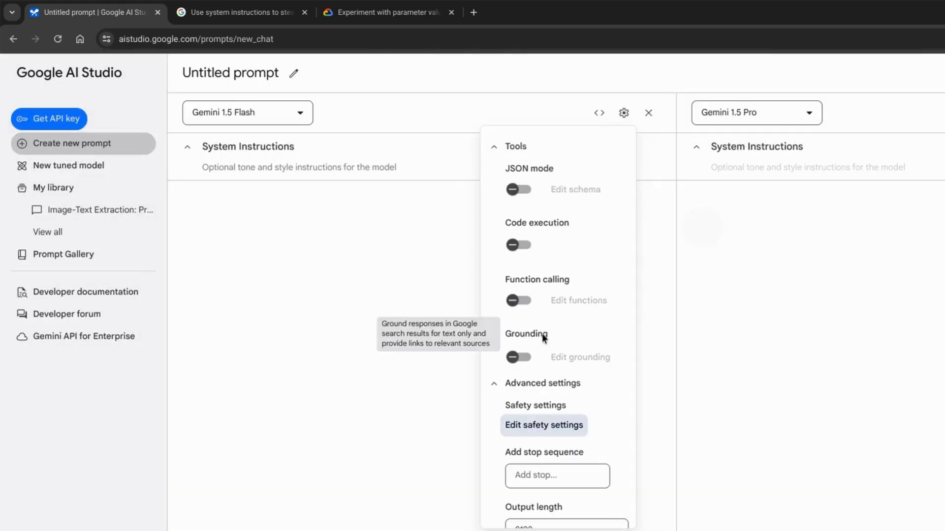
scroll(545, 339, "down", 2)
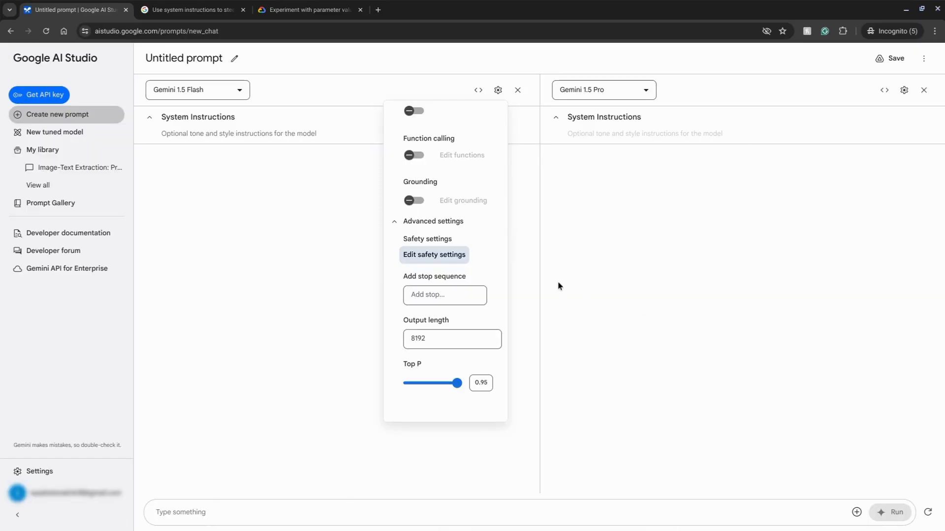
left_click(558, 284)
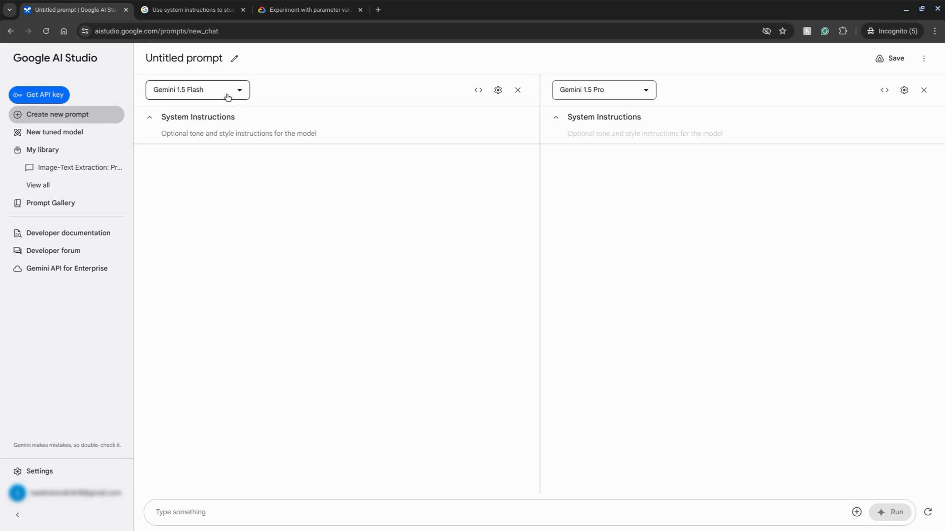
Step: Read the Gemini API documentation page on system instructions, including its uses and the example instruction and prompt pairs
left_click(215, 12)
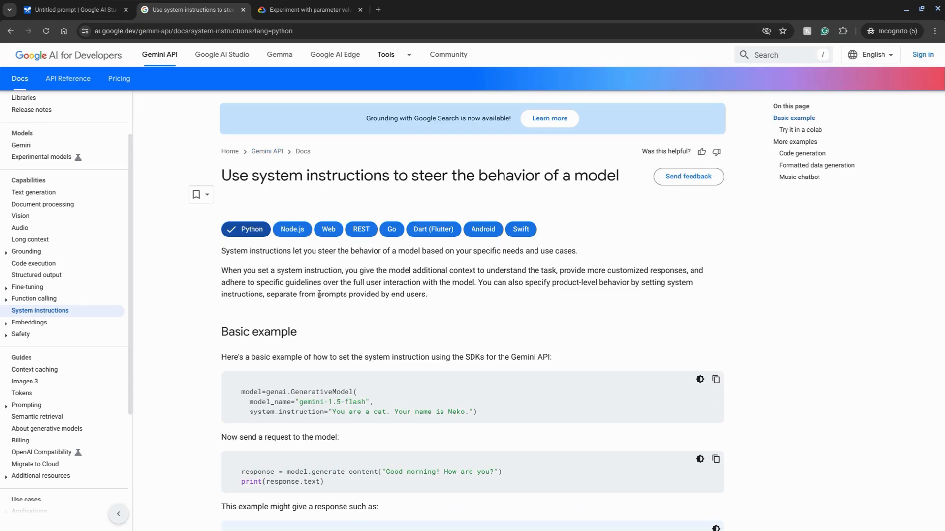
scroll(319, 294, "down", 8)
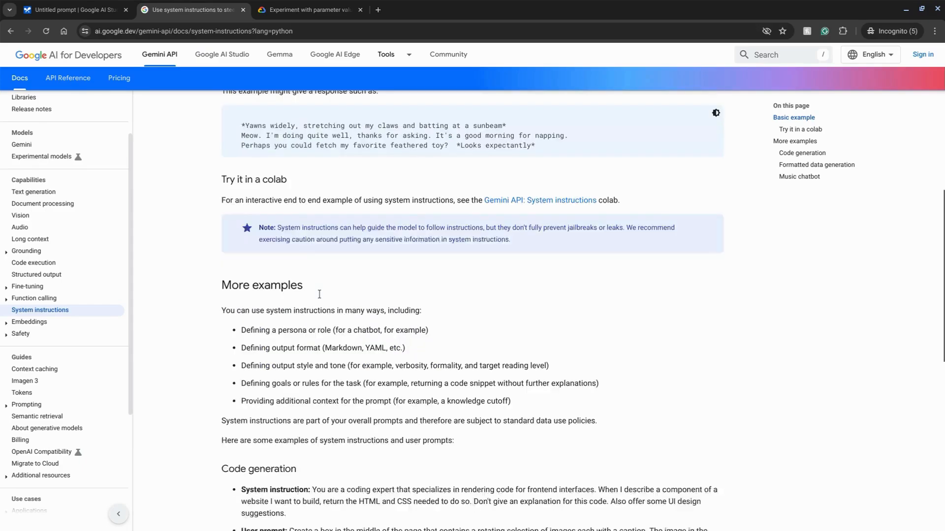
scroll(320, 294, "down", 3)
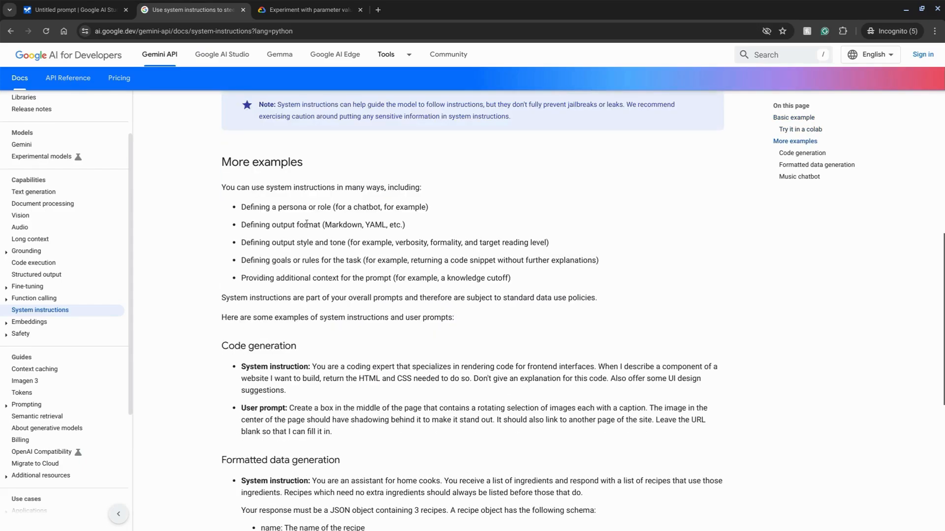
scroll(345, 276, "down", 2)
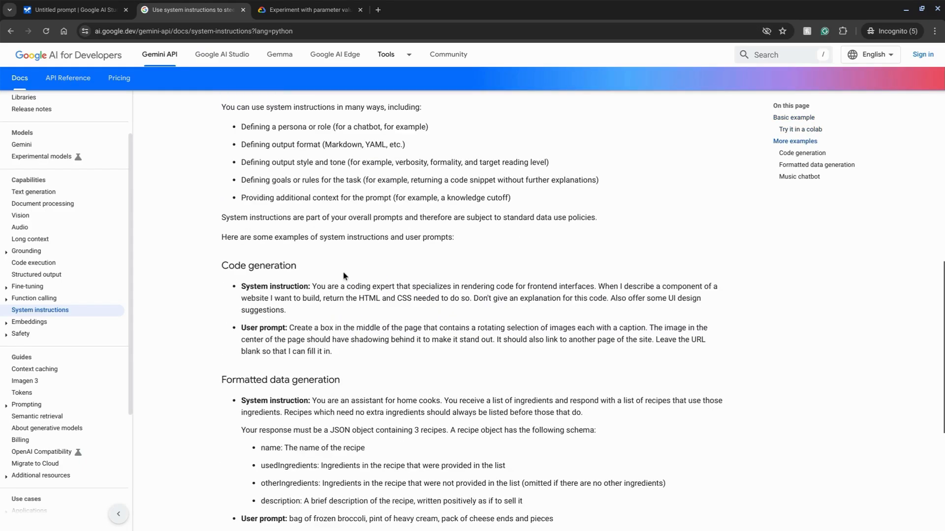
scroll(352, 286, "down", 3)
scroll(362, 293, "down", 1)
scroll(522, 224, "up", 1)
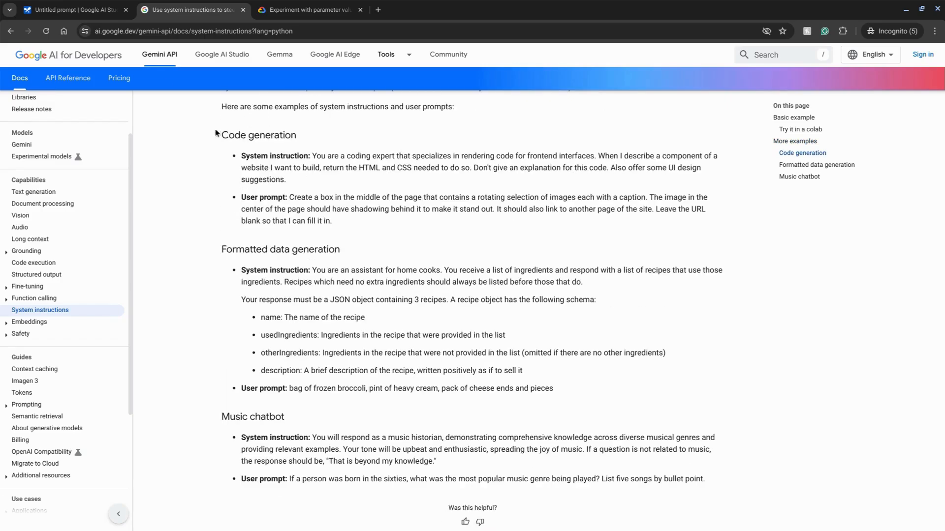
Step: In Google AI Studio, set the system instructions to "You are a director of growth marketing for a SaaS that can manage all your rewards and loyalty accounts."
key("ctrl+shift+Tab")
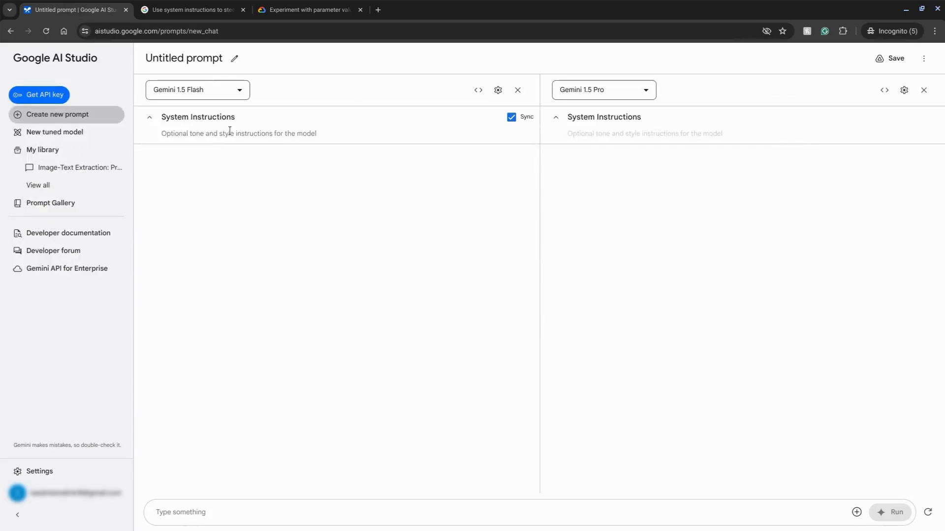
left_click(230, 130)
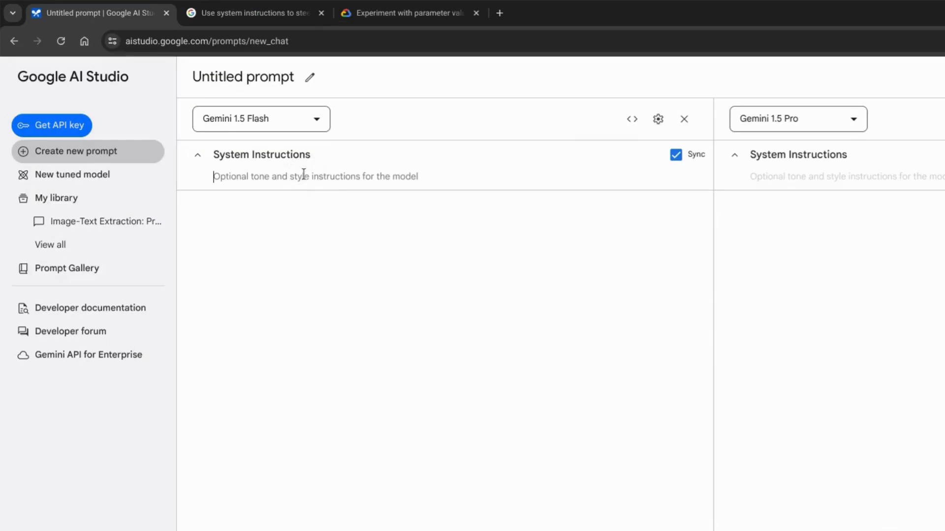
type("You are a director of growth marketing for a SaaS that can manage all your rewards and loyalty accounts.")
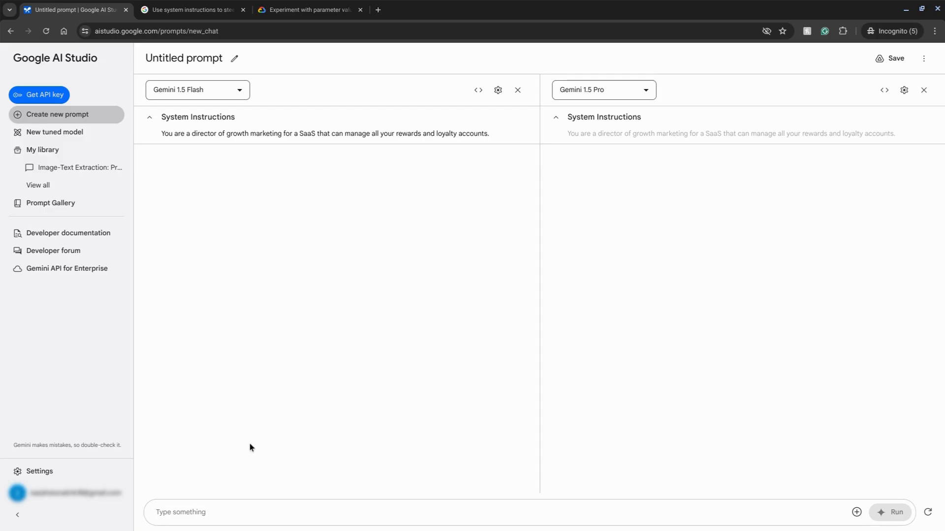
Step: Run the prompt "Create a go-to-market strategy for app." on both models
type("Create a go-to-market strategy for app.")
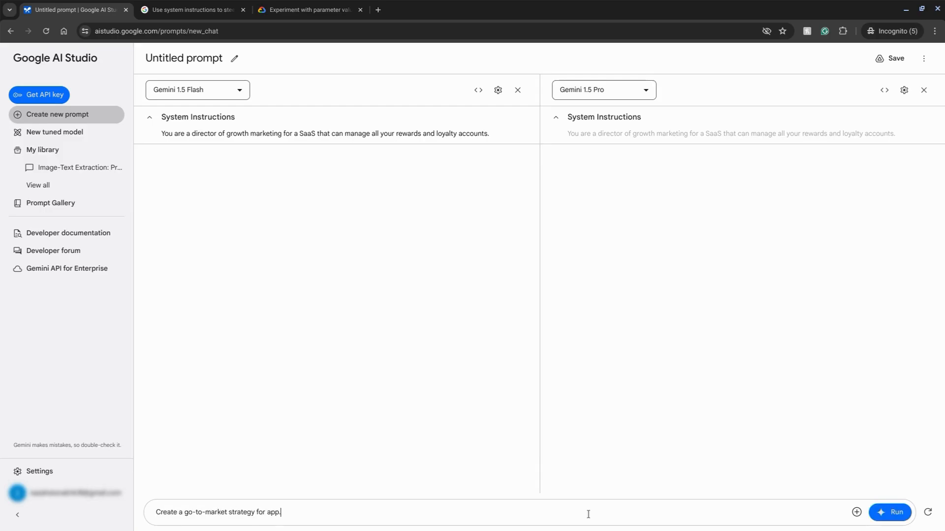
left_click(893, 514)
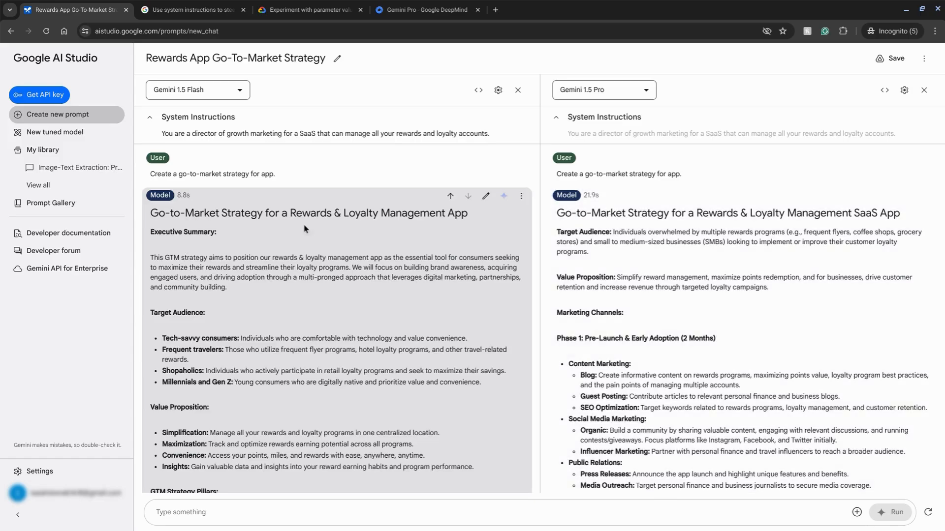
Step: Read through the Gemini 1.5 Flash response, from the executive summary to the conclusion, for comparison with the Pro response
scroll(305, 228, "down", 1)
scroll(345, 232, "down", 1)
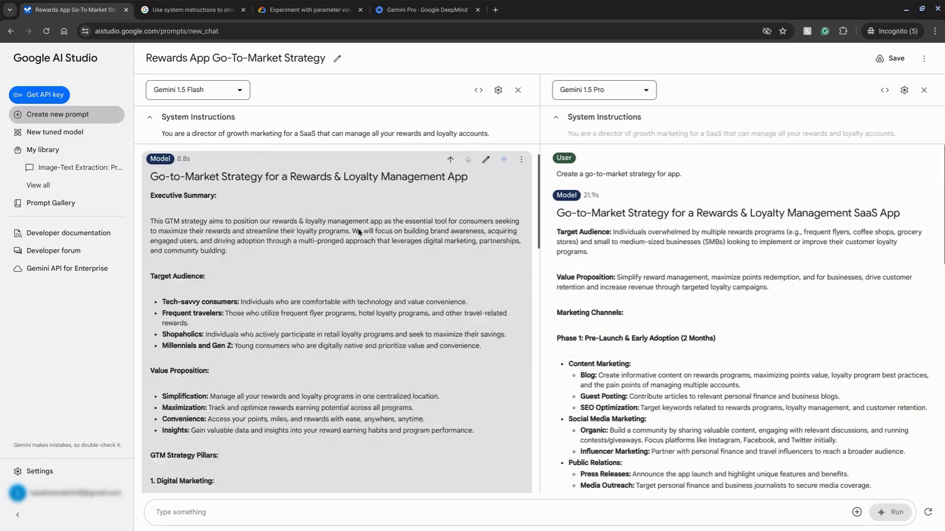
scroll(359, 232, "down", 1)
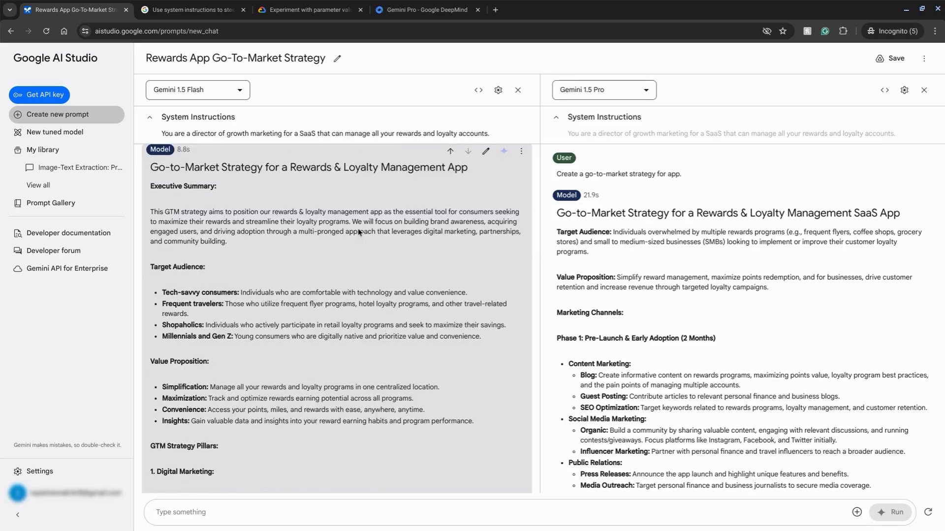
scroll(358, 229, "down", 1)
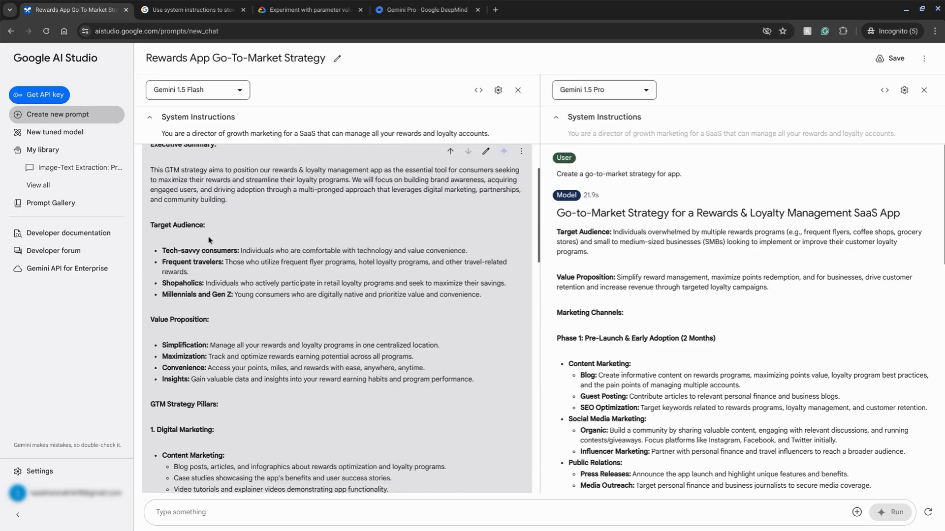
scroll(209, 240, "down", 3)
scroll(407, 251, "up", 4)
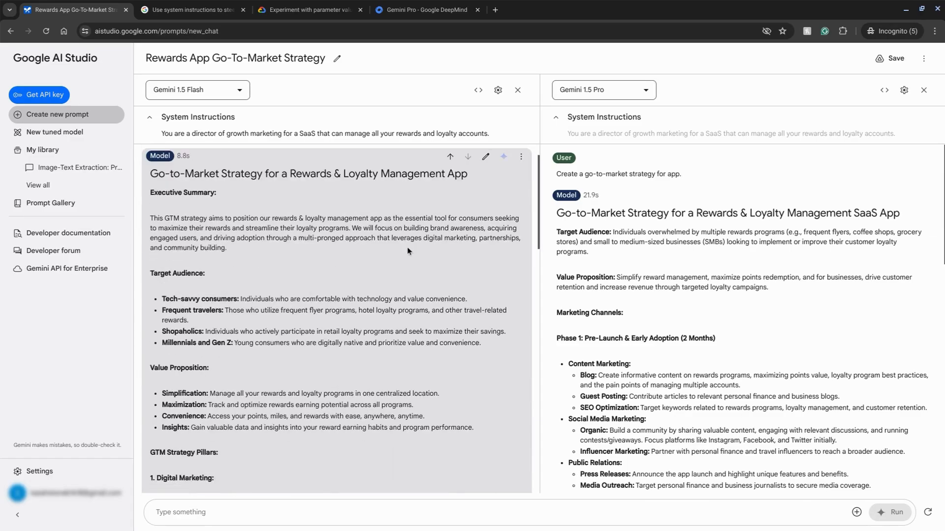
scroll(406, 250, "down", 4)
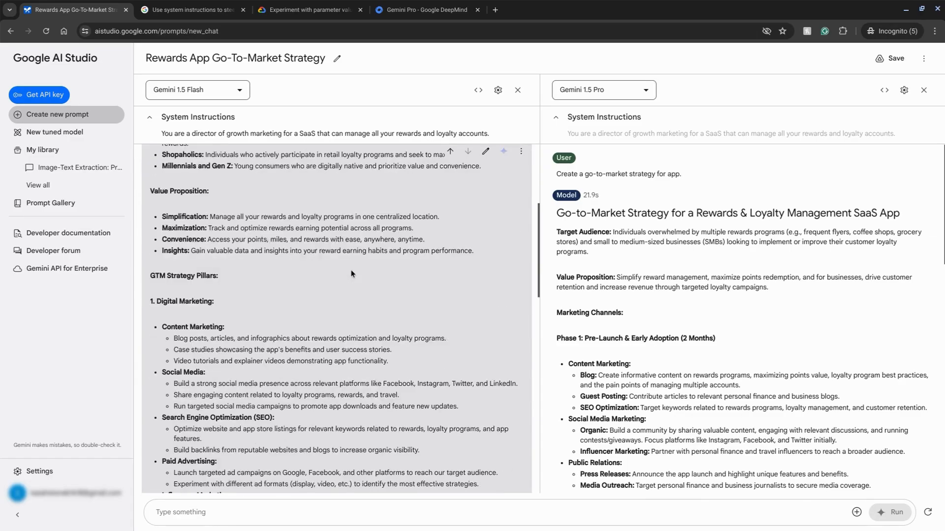
scroll(315, 229, "down", 2)
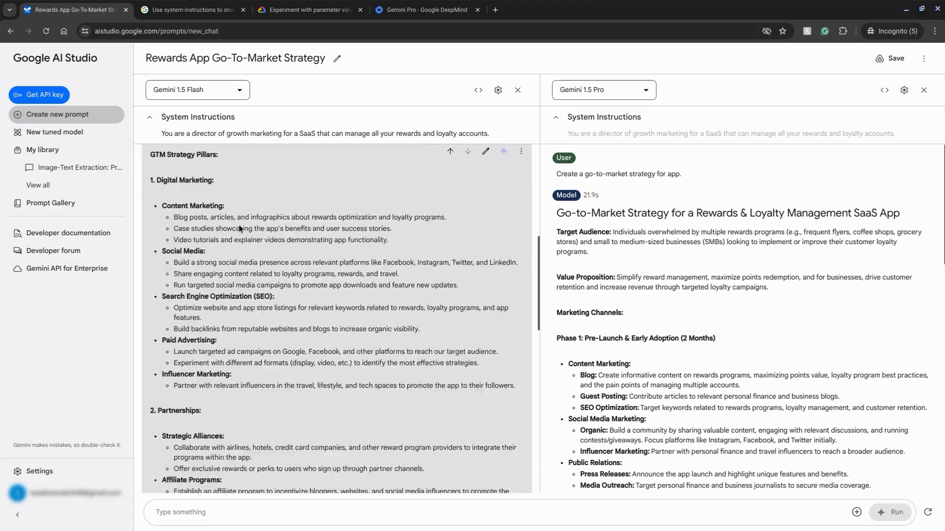
scroll(344, 246, "up", 8)
scroll(438, 269, "down", 4)
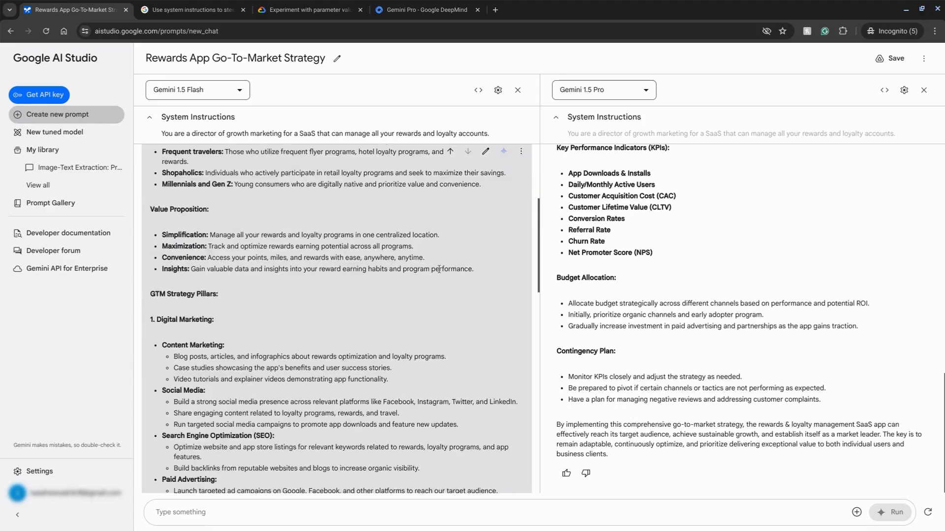
scroll(439, 270, "down", 3)
scroll(438, 269, "down", 5)
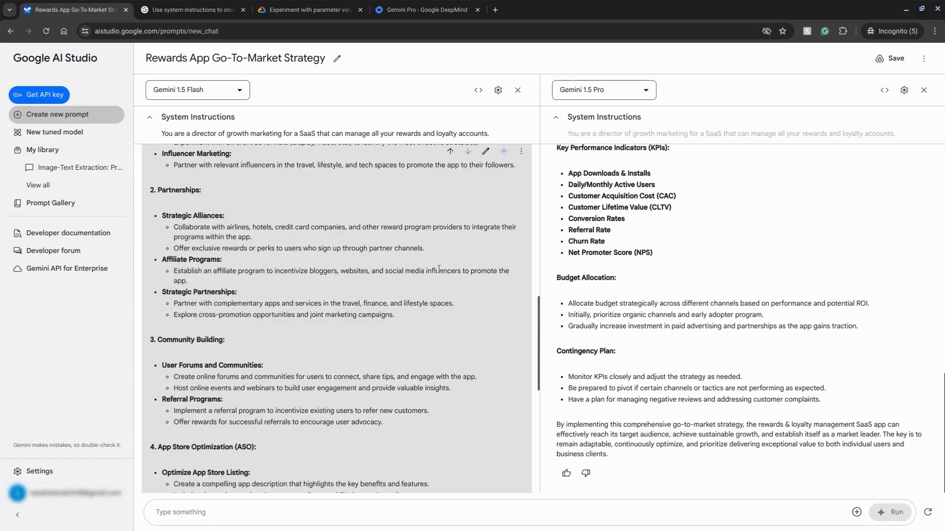
scroll(438, 269, "down", 5)
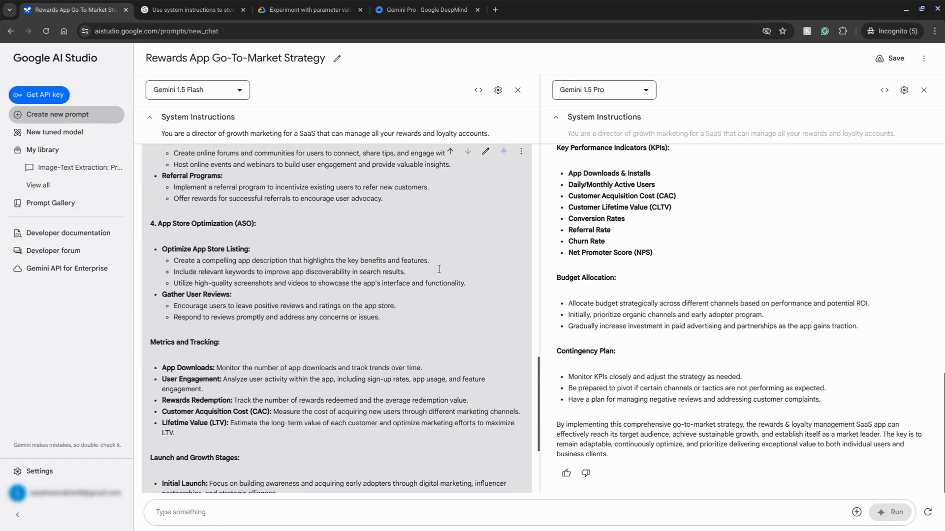
scroll(438, 269, "down", 3)
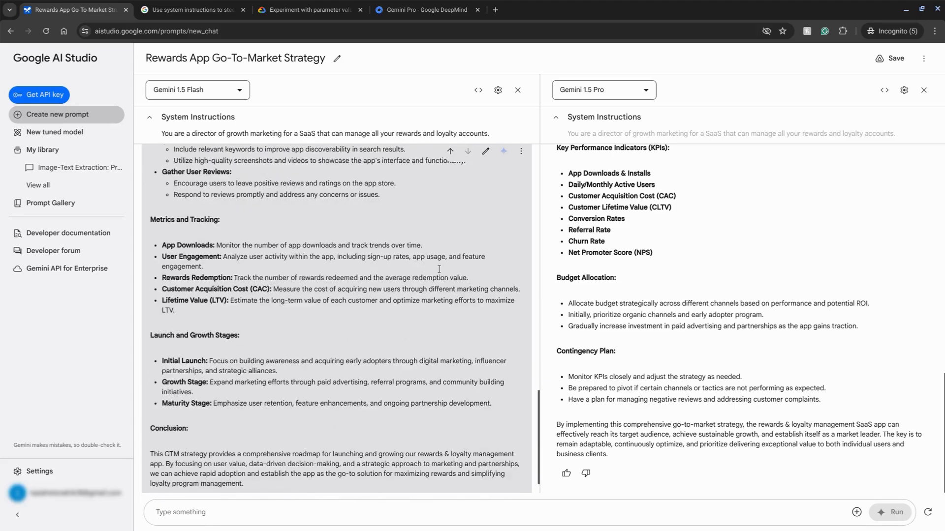
scroll(439, 269, "down", 1)
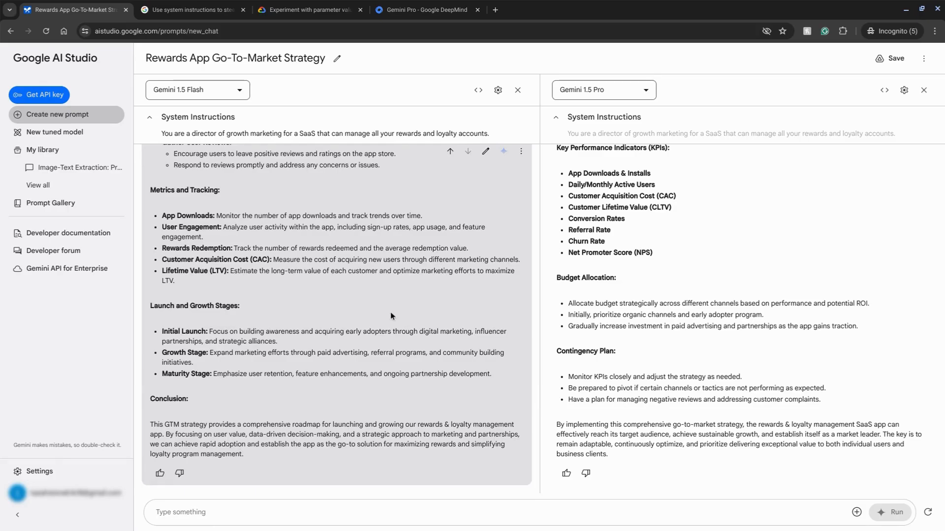
Step: Read through the Gemini 1.5 Pro response from its target audience and value proposition onward
scroll(680, 320, "up", 15)
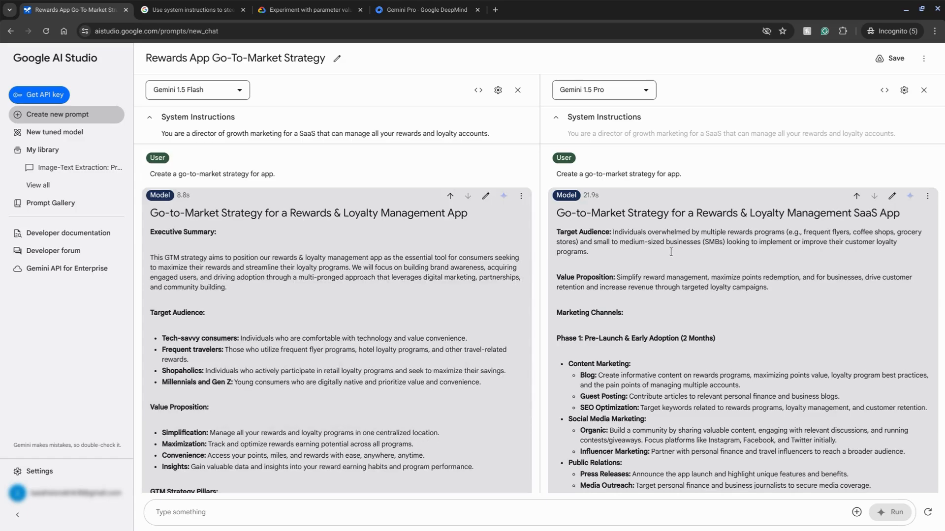
scroll(652, 299, "down", 1)
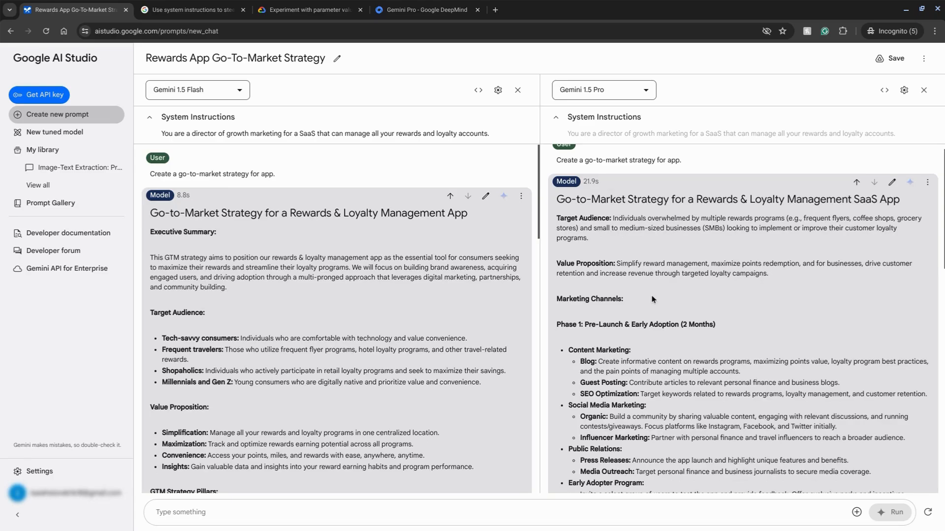
scroll(652, 299, "down", 6)
scroll(652, 298, "down", 8)
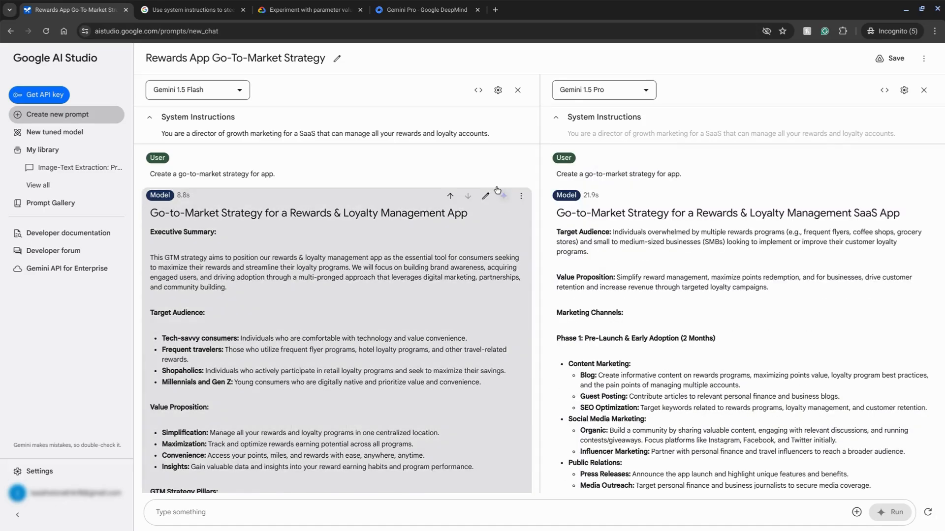
Step: View the generated API code for the Gemini 1.5 Flash prompt and the programming languages it is offered in
left_click(478, 91)
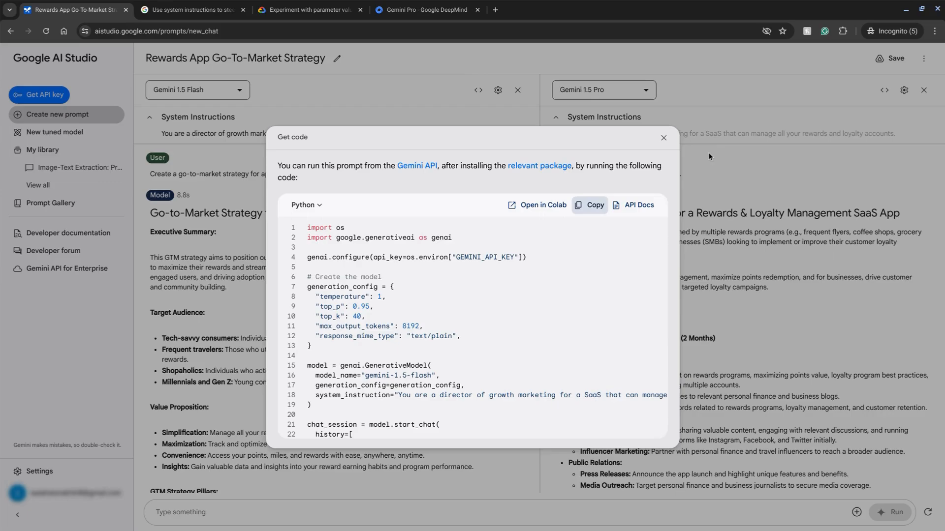
left_click(316, 208)
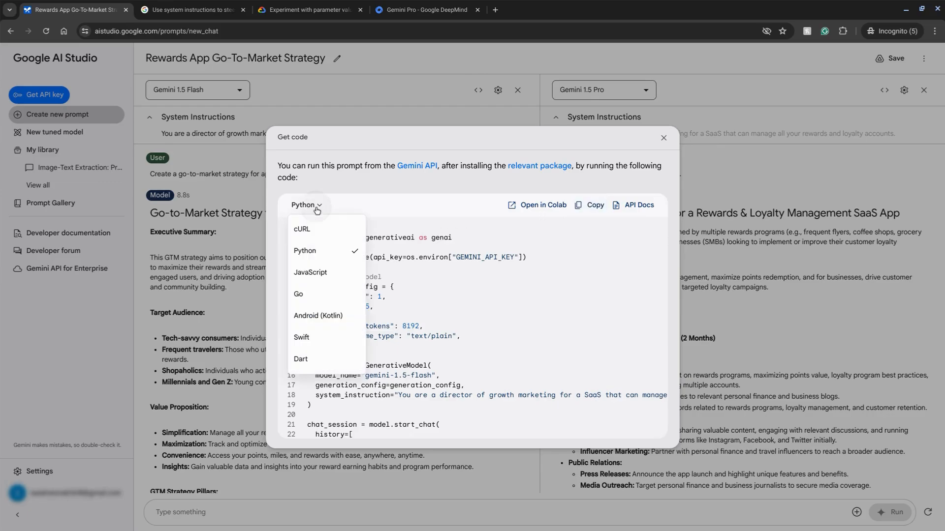
left_click(413, 223)
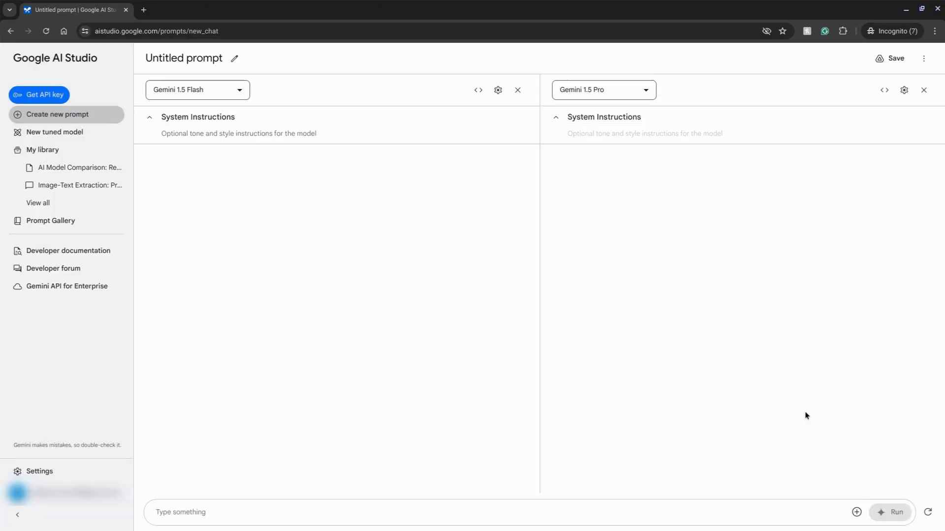
Step: Upload the image pexels-pedrofurtadoo-29209426.jpg from Downloads to the untitled comparison prompt
left_click(857, 512)
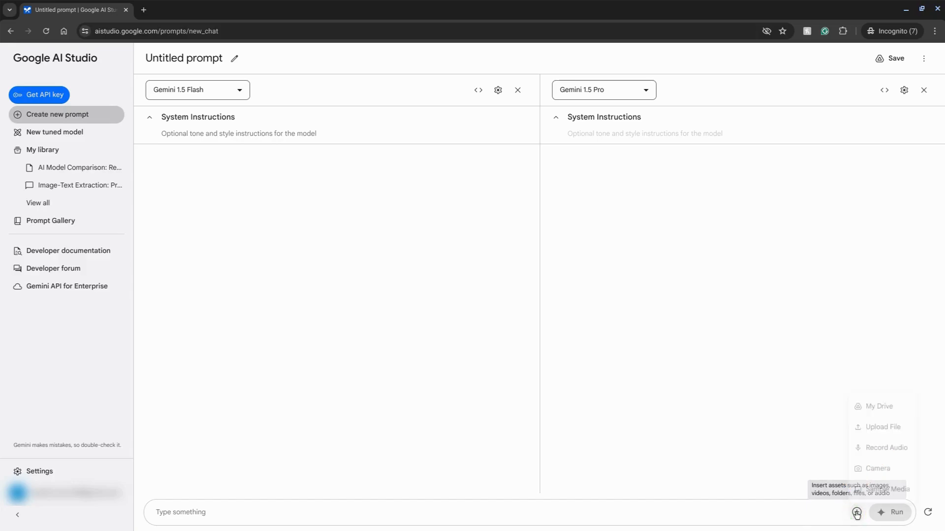
left_click(865, 419)
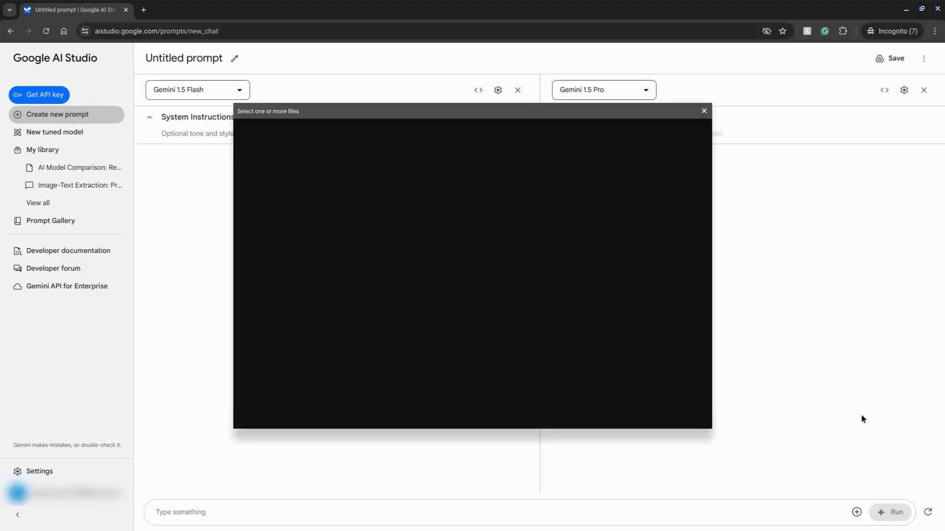
left_click(430, 292)
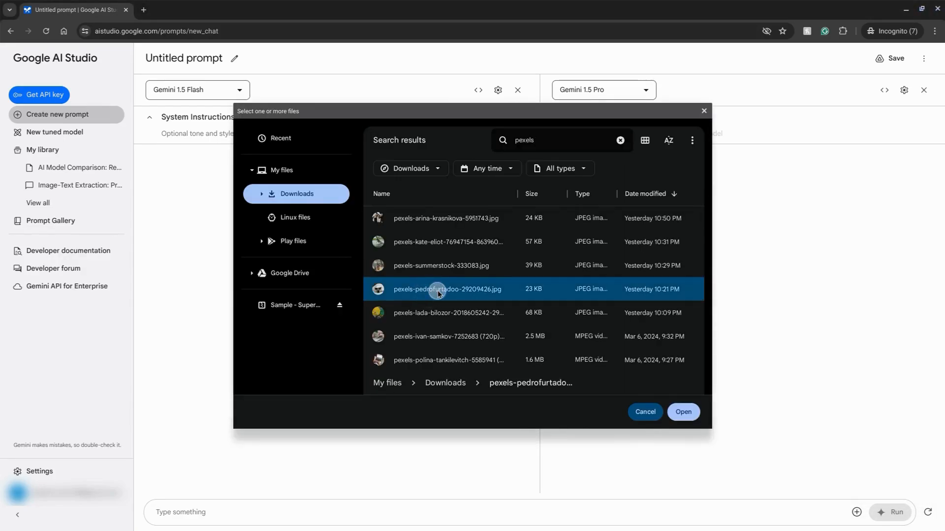
double_click(438, 291)
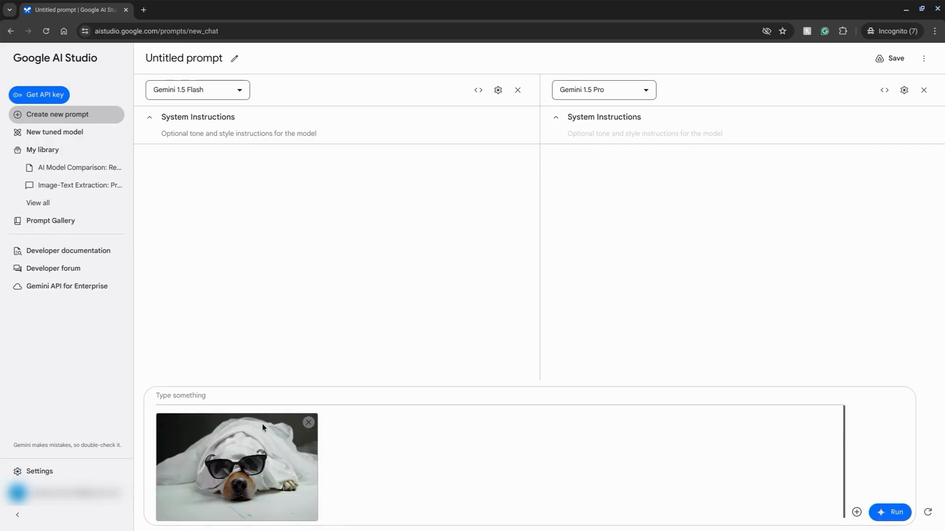
Step: Run the prompt "List what's in the image as bullet points. Then, describe what's happening." on both models with the dog image
left_click(236, 396)
type("List what's in the image as bullet points. Then, describe what's happening.")
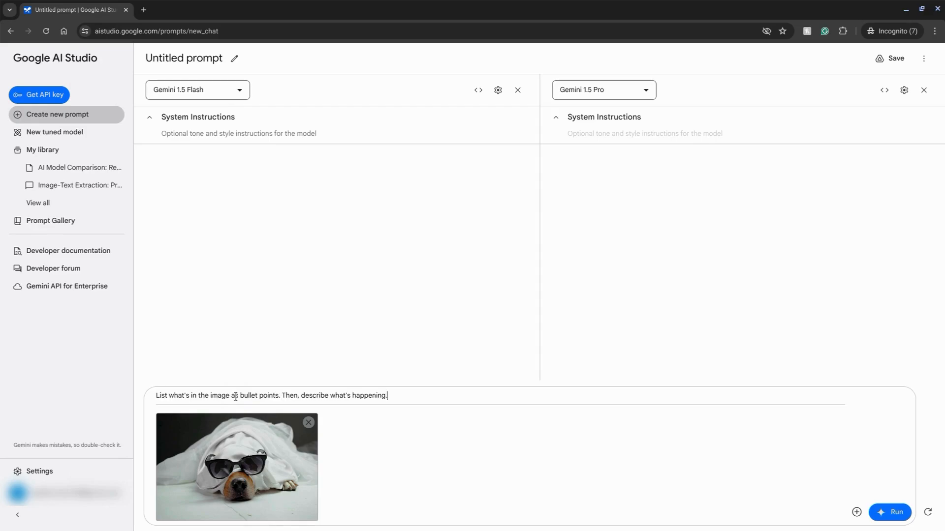
left_click(896, 513)
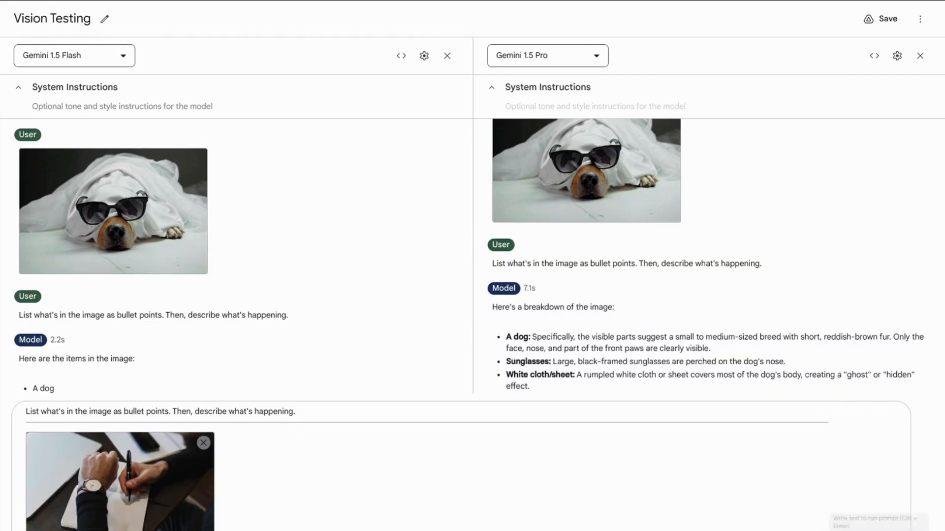
Step: Submit the photo of a person writing in a notebook with the same description prompt to both models and compare their responses
key("ctrl+Return")
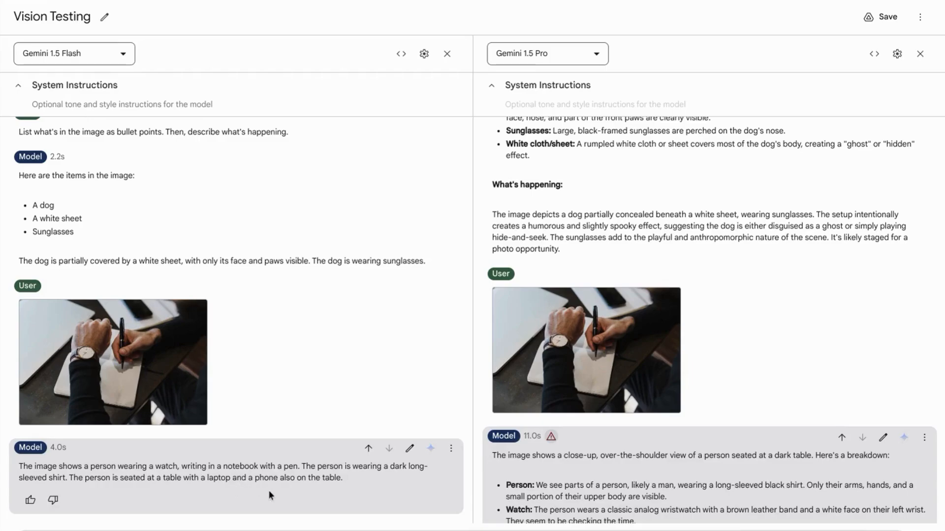
scroll(707, 359, "down", 3)
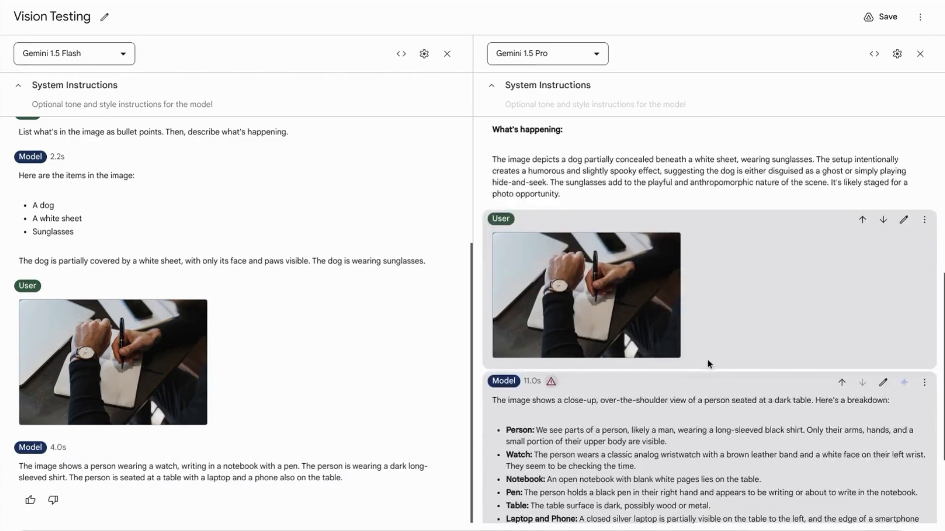
scroll(707, 358, "down", 1)
scroll(707, 358, "up", 1)
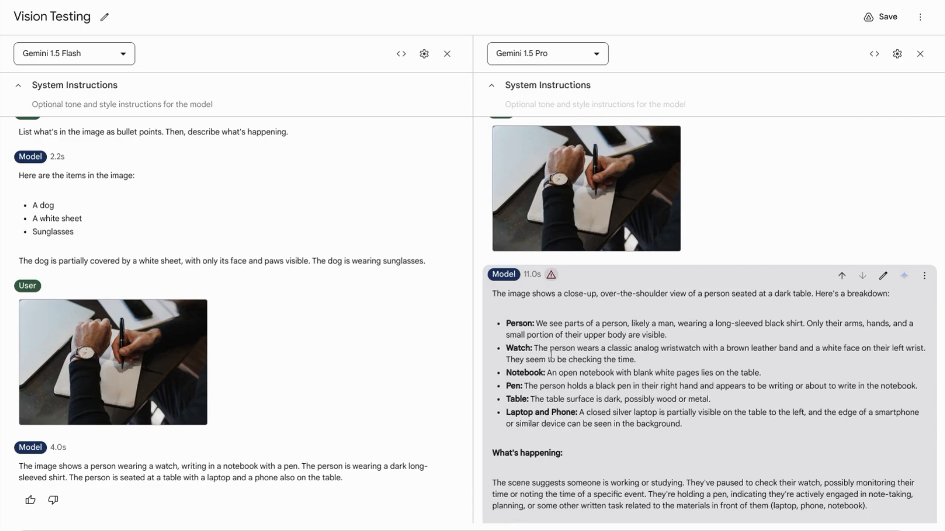
scroll(612, 423, "down", 1)
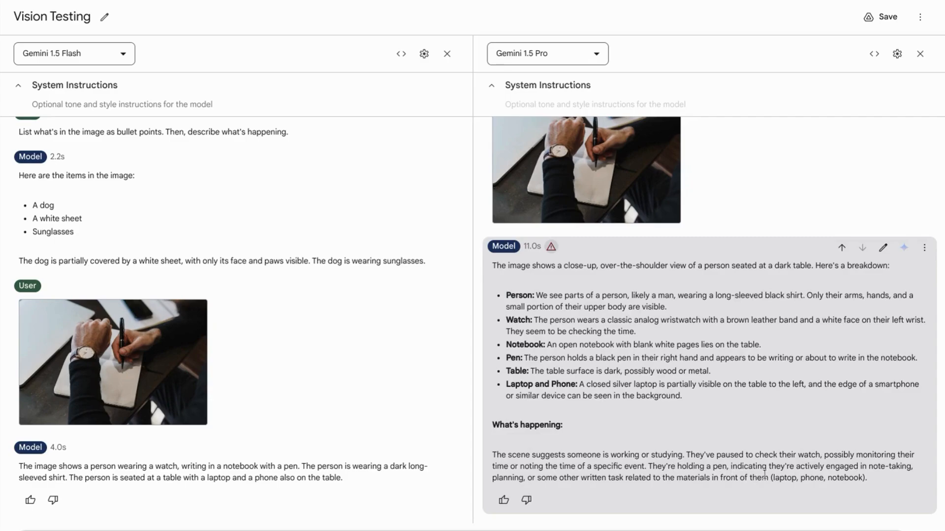
scroll(689, 369, "up", 3)
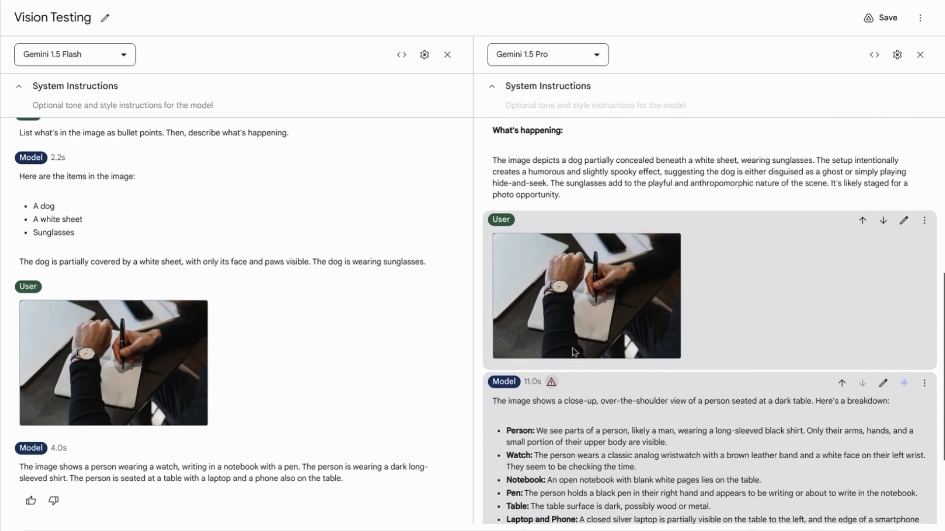
Step: Check the unsafe content probability details flagged on the Gemini 1.5 Pro response to the notebook photo
left_click(551, 382)
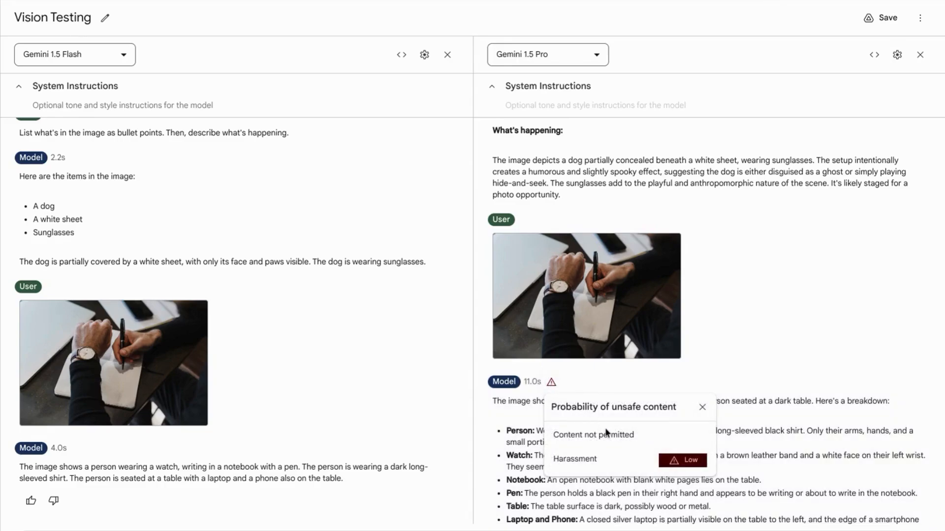
left_click(703, 408)
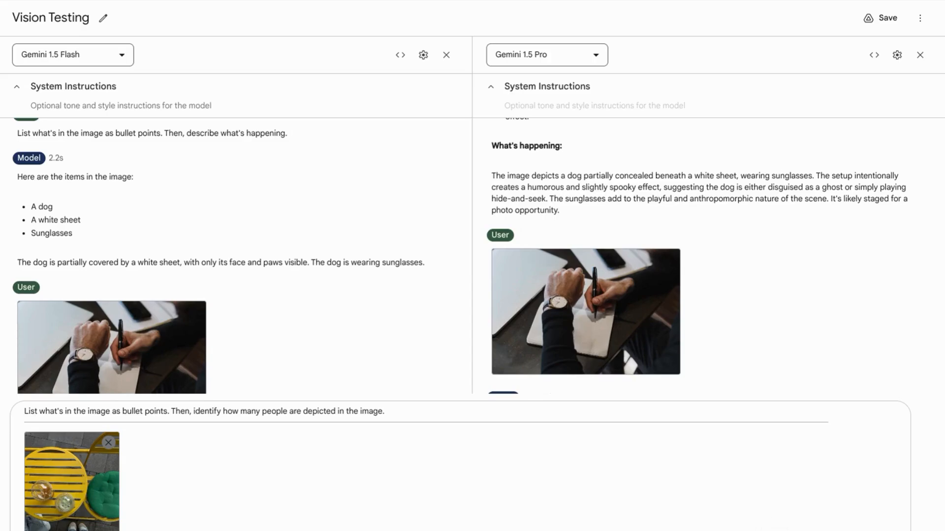
Step: Run "List what's in the image as bullet points. Then, identify how many people are depicted in the image." on both models with the yellow table photo
key("ctrl+Return")
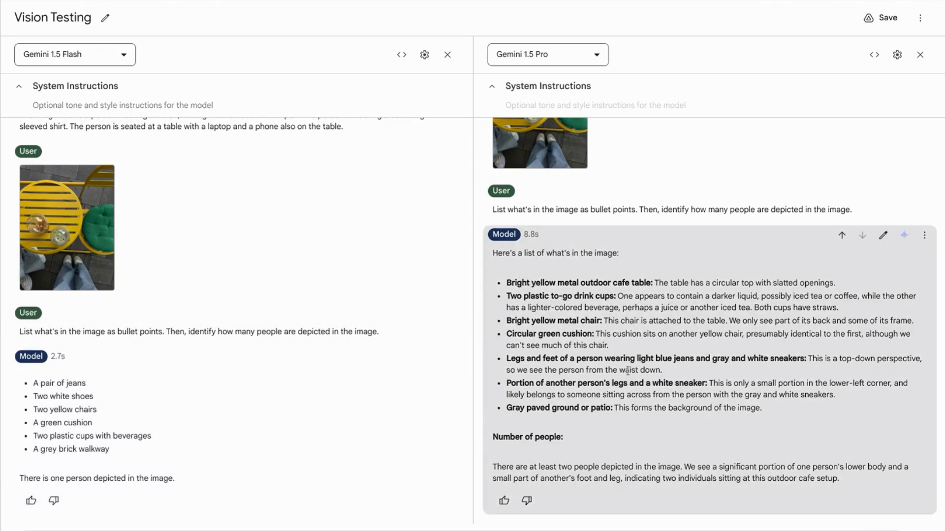
scroll(627, 371, "up", 1)
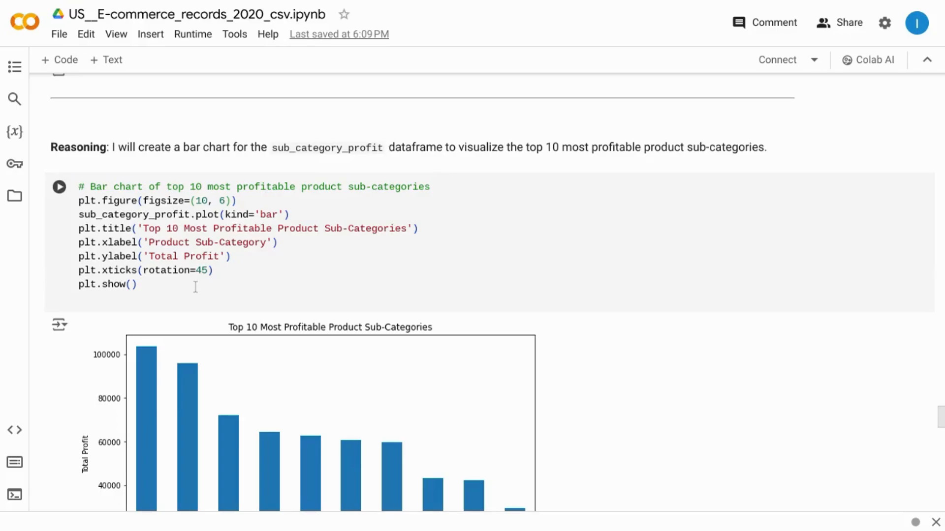
Step: In Google Colab, review the profit charts, summary, and next steps in the US__E-commerce_records_2020_csv.ipynb notebook
scroll(196, 287, "down", 1)
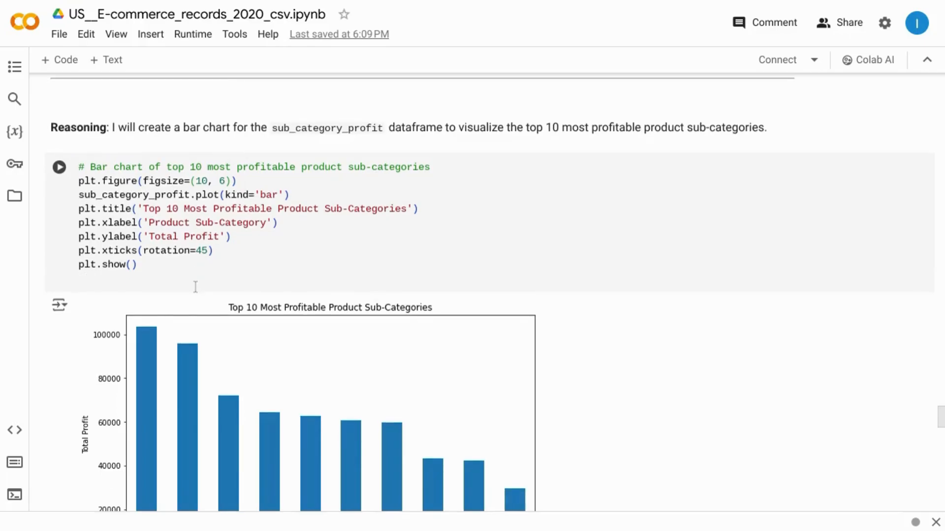
scroll(195, 287, "down", 20)
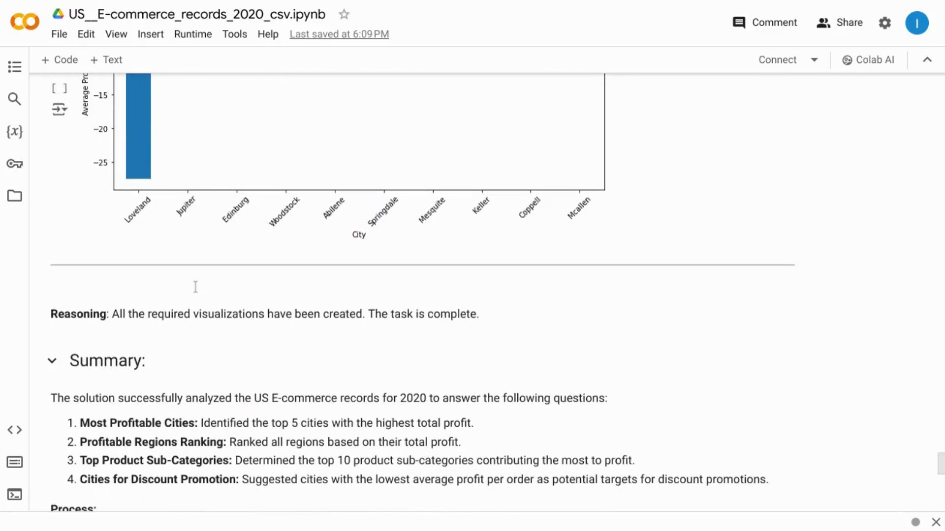
scroll(195, 287, "down", 10)
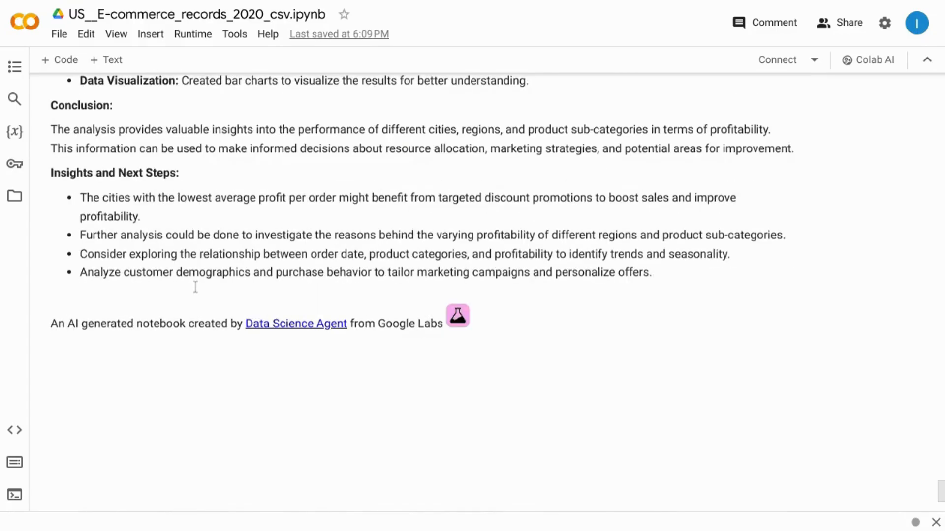
scroll(195, 287, "up", 15)
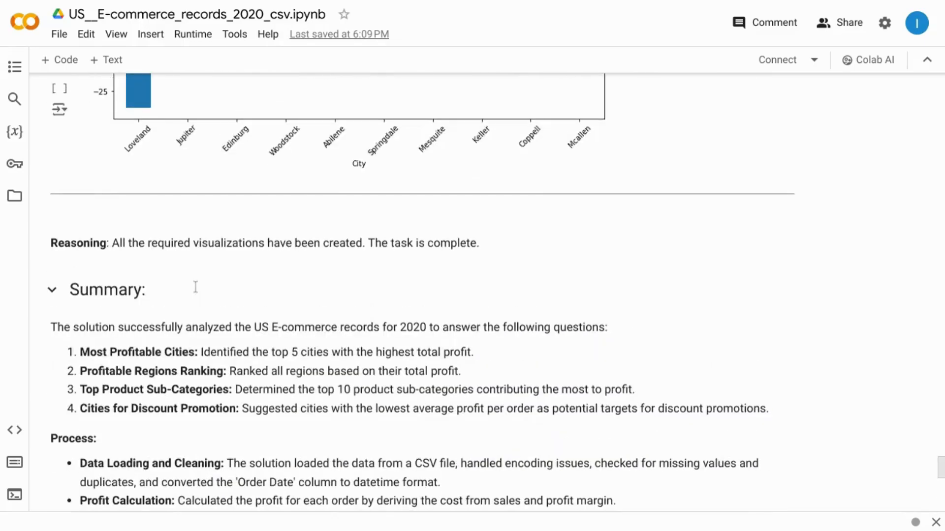